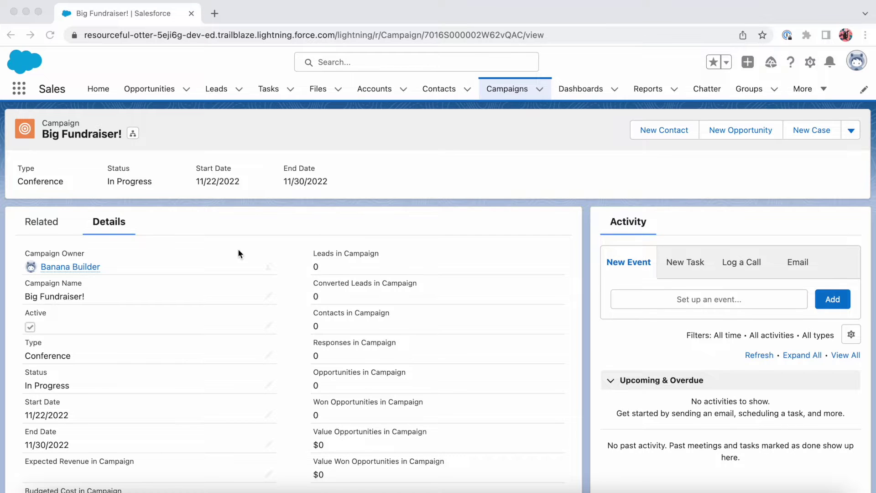
- Open the Flows page in Setup to list the org's flow definitions
scroll(238, 254, down, 1)
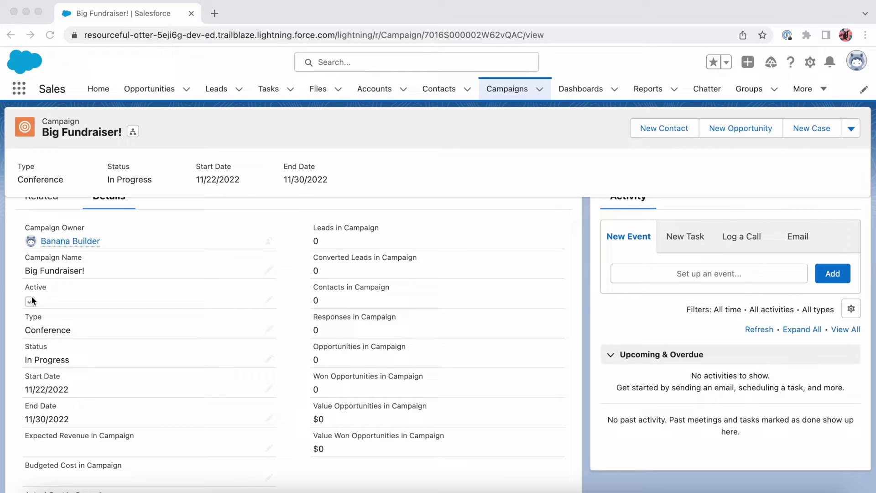
scroll(283, 313, up, 1)
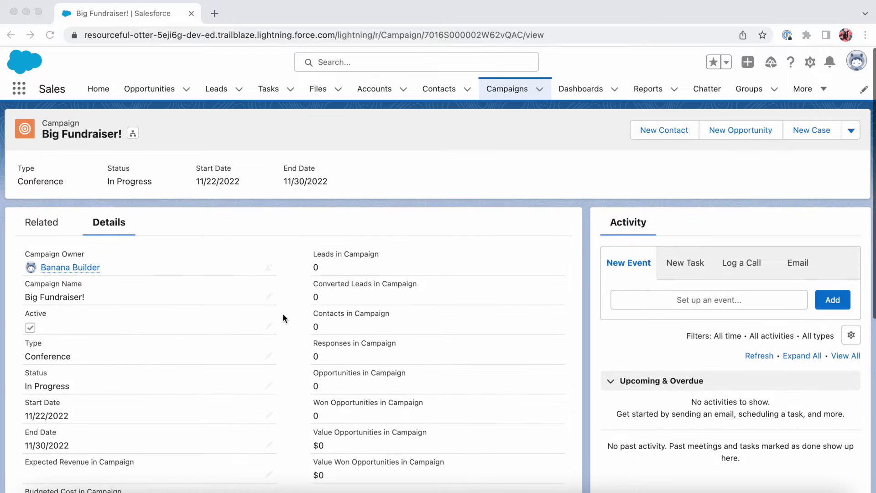
click(810, 62)
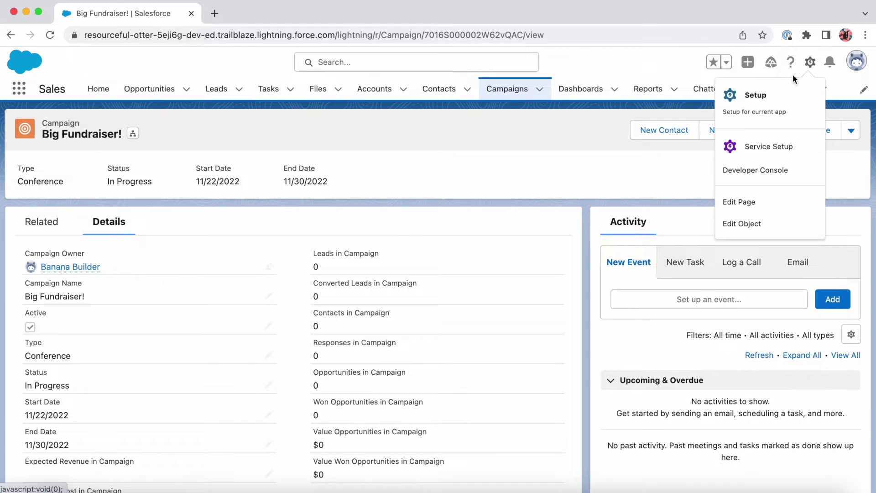
click(768, 97)
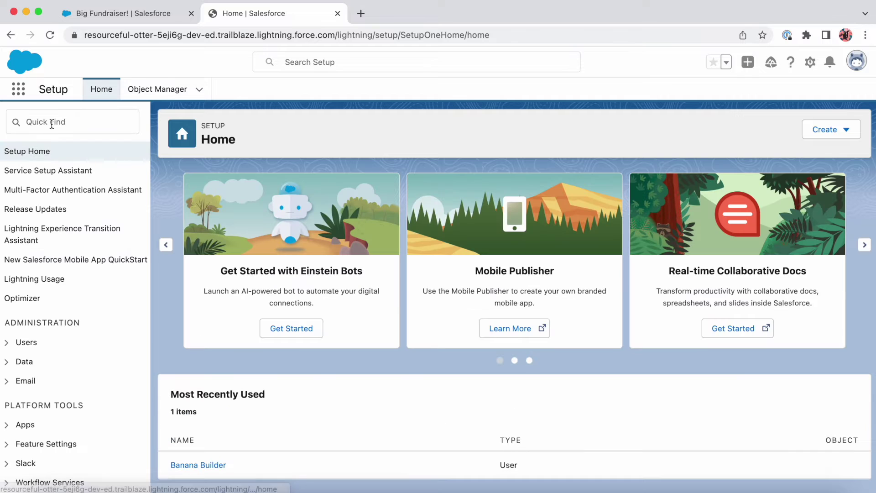
click(52, 124)
text(flows)
click(46, 174)
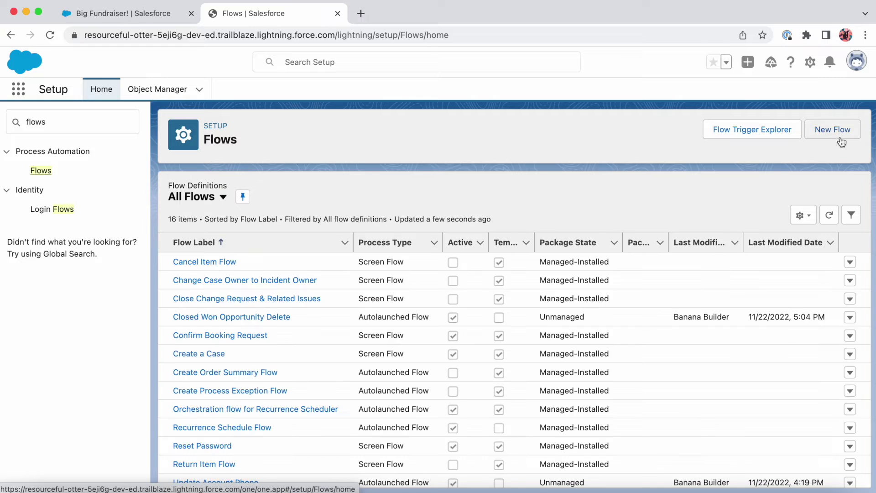
- Create a new Record-Triggered Flow
click(837, 132)
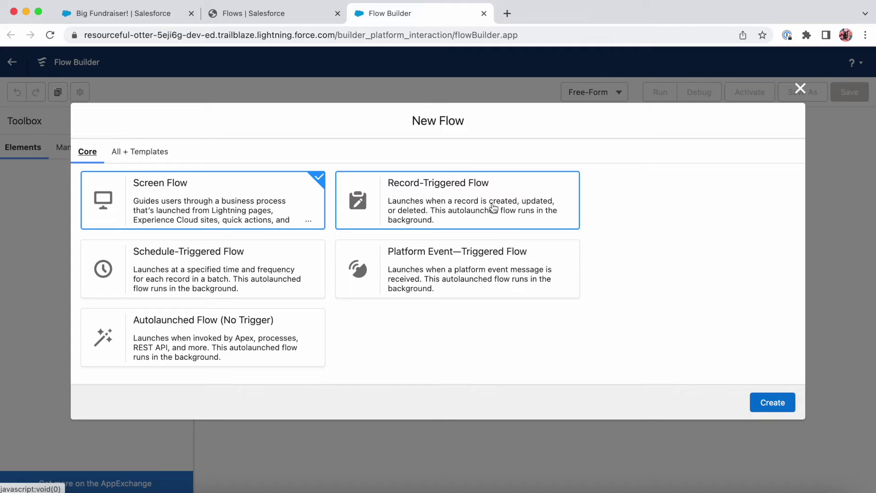
click(513, 209)
click(772, 404)
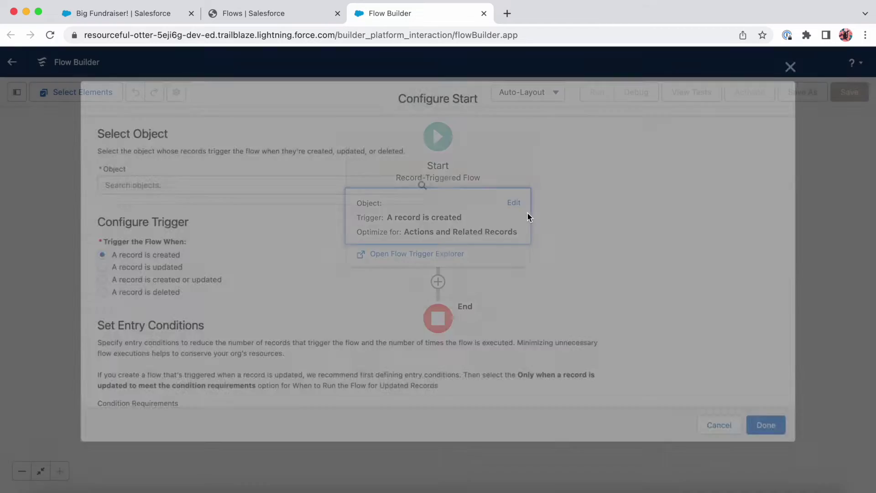
- Set the flow's object to Campaign and trigger it when a record is updated
scroll(295, 235, down, 3)
scroll(295, 234, up, 3)
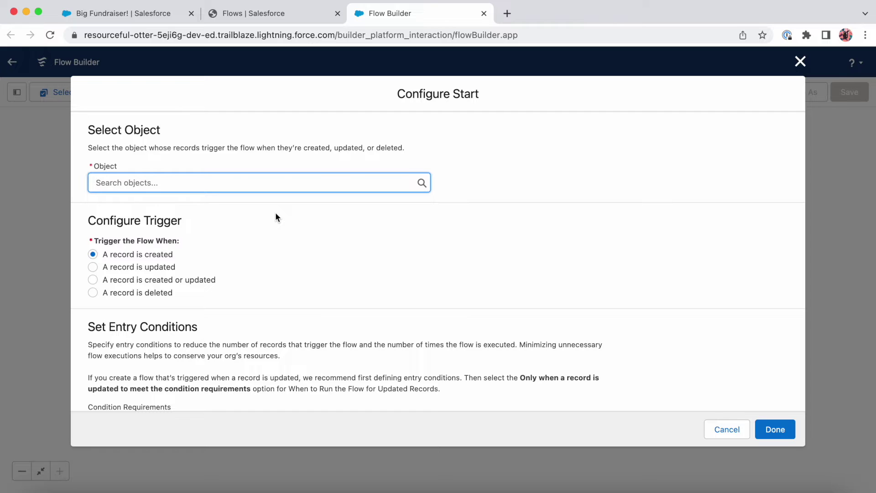
text(cam)
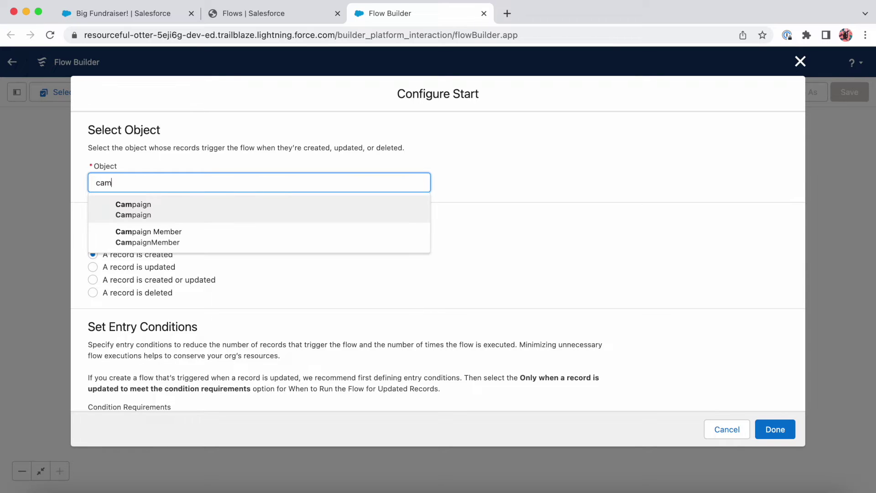
click(226, 209)
scroll(182, 239, down, 2)
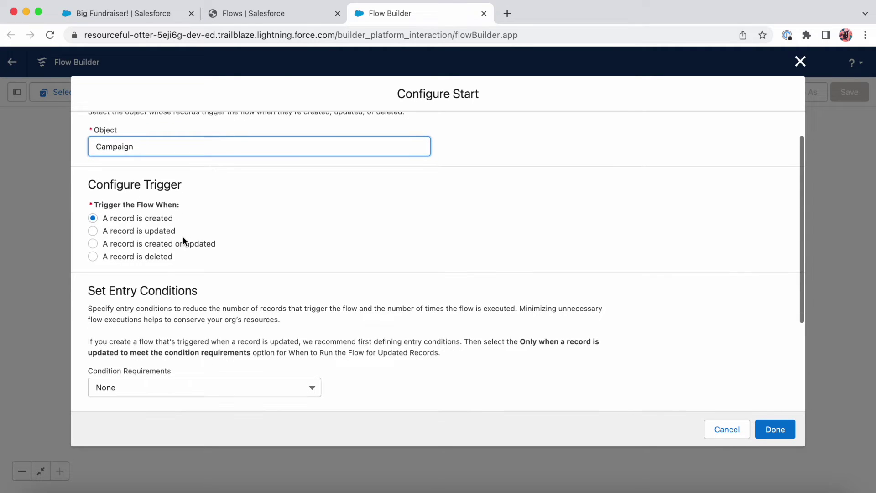
click(94, 229)
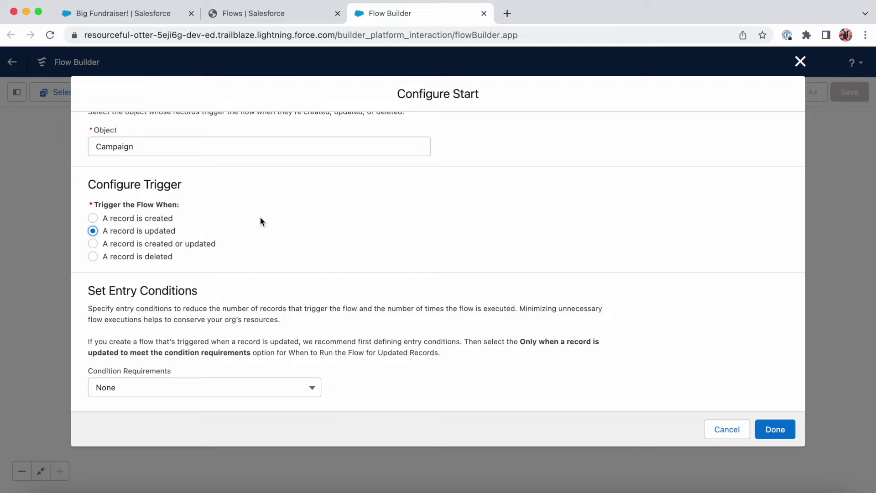
- Require all entry conditions to be met (AND) and add the condition Status Equals Completed
scroll(260, 222, down, 3)
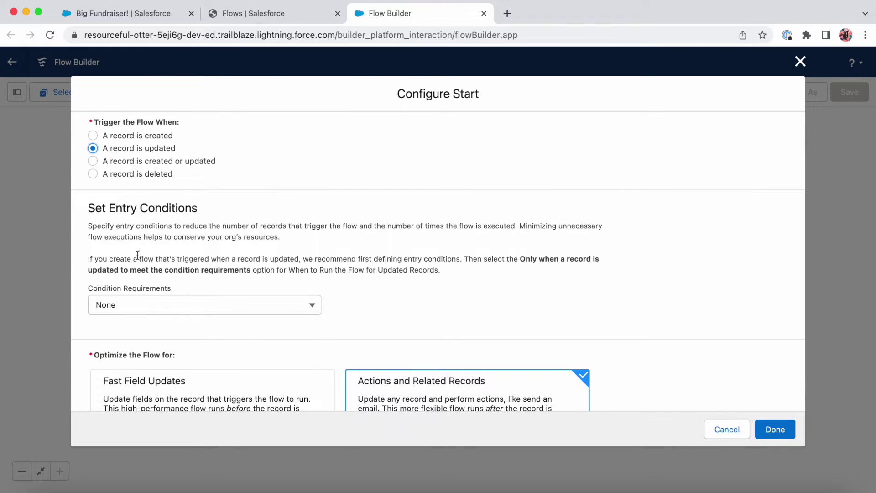
scroll(182, 303, down, 1)
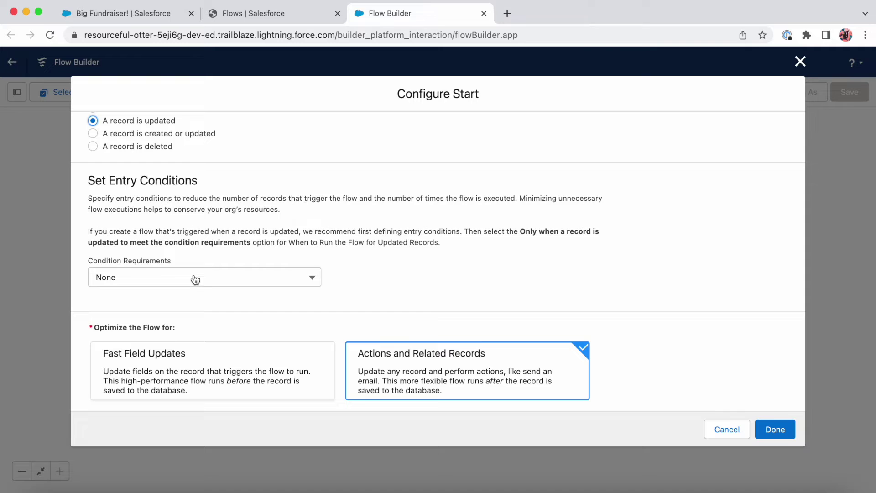
click(195, 279)
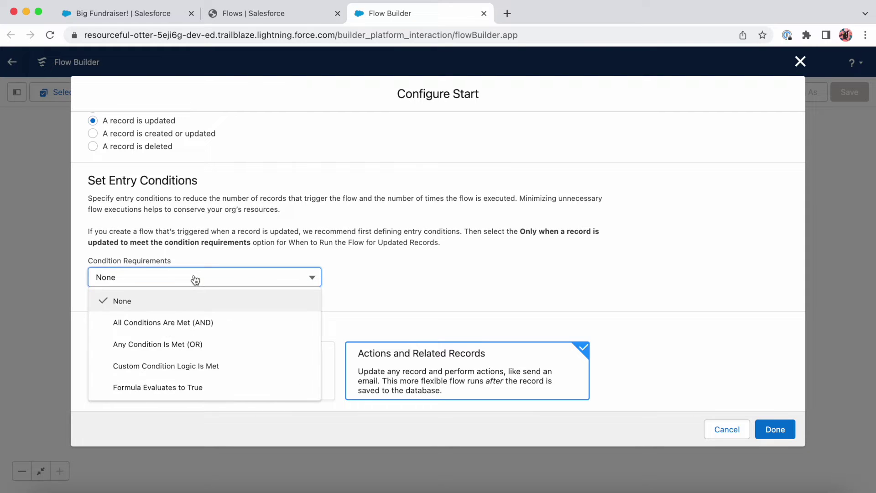
click(204, 322)
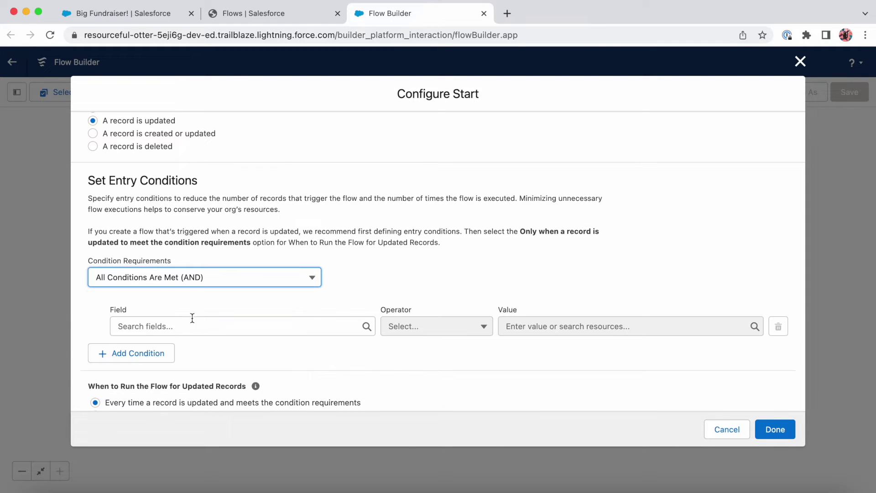
click(223, 329)
text(stat)
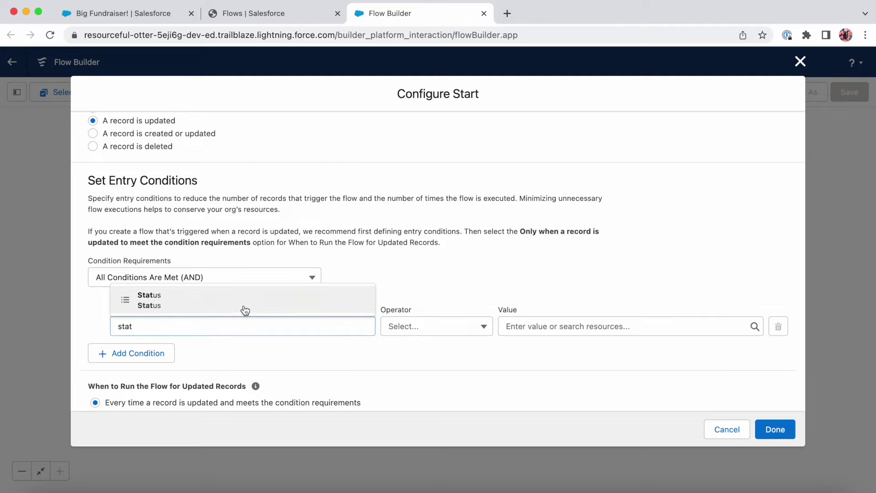
click(242, 306)
click(588, 326)
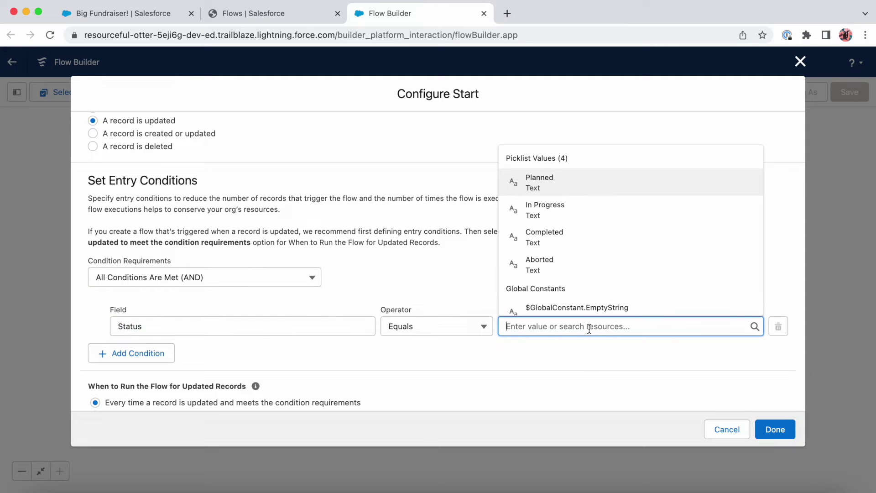
text(comp)
click(610, 302)
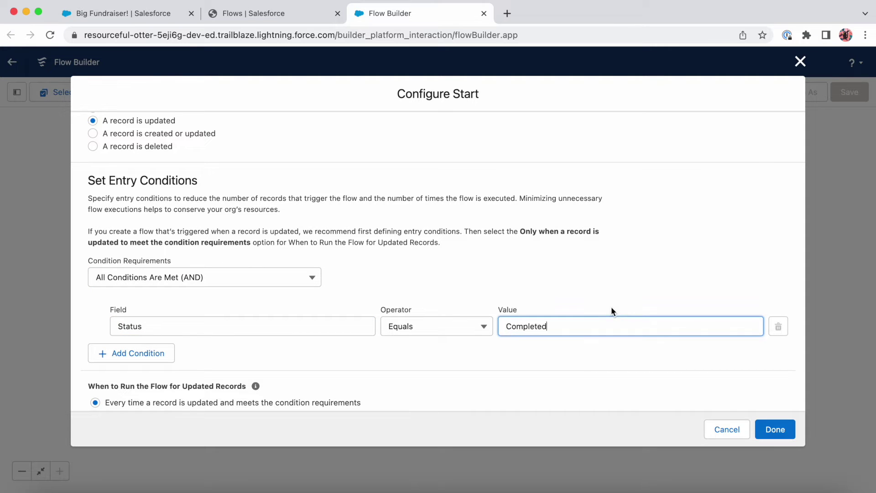
- Run the flow only when a record is updated to meet the conditions, optimize it for Fast Field Updates, and confirm the start configuration
scroll(508, 347, down, 3)
scroll(508, 346, down, 2)
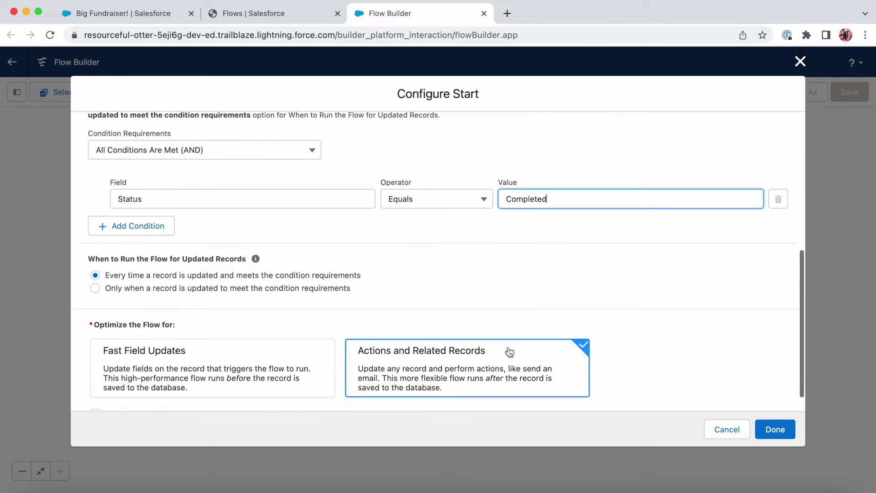
mouse_move(254, 240)
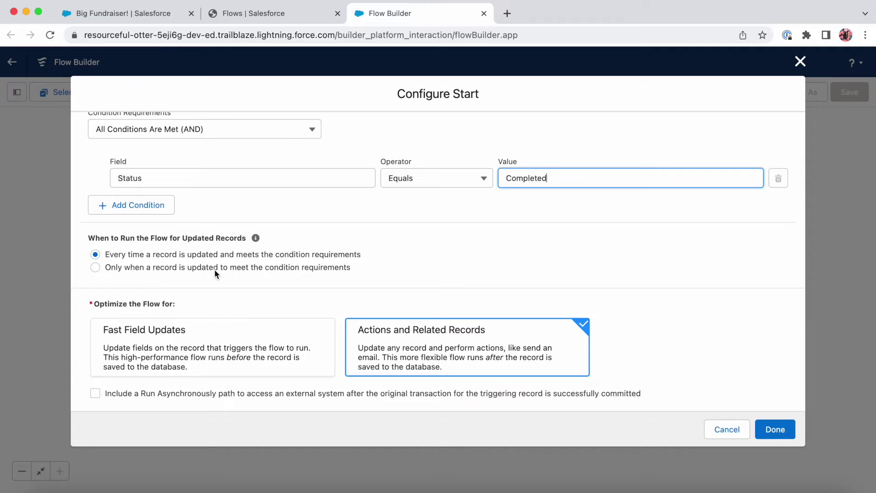
click(96, 267)
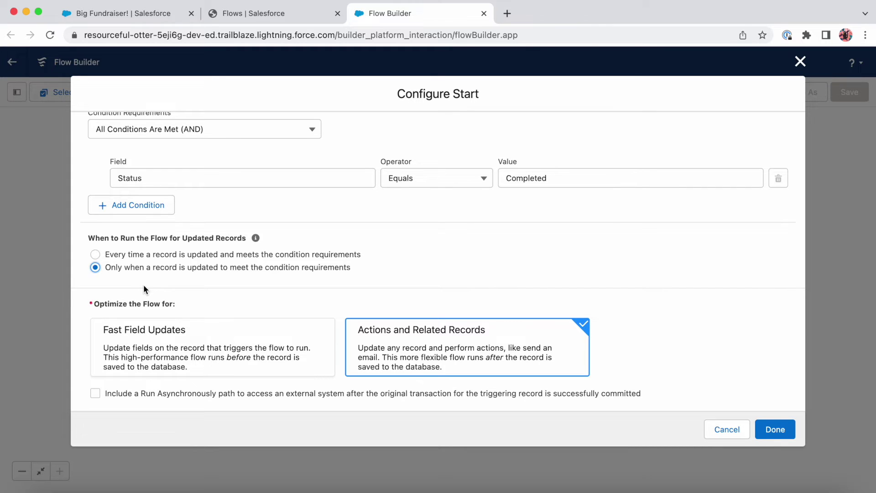
scroll(169, 296, down, 1)
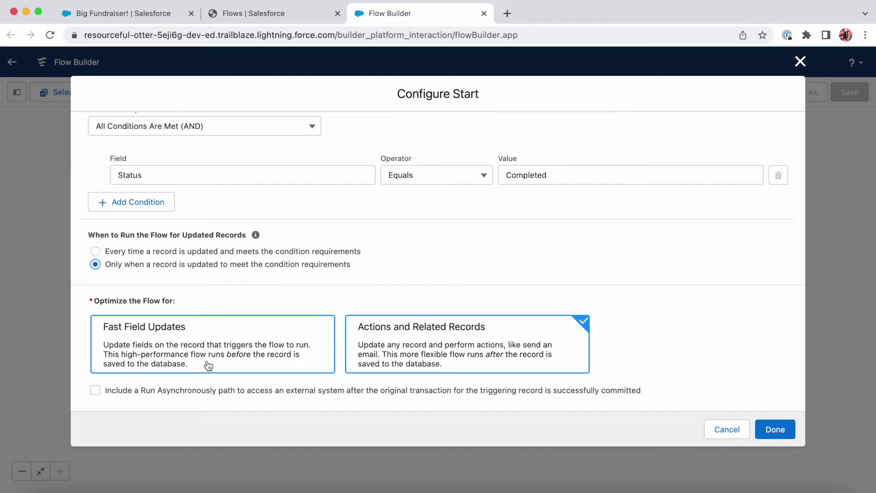
click(279, 346)
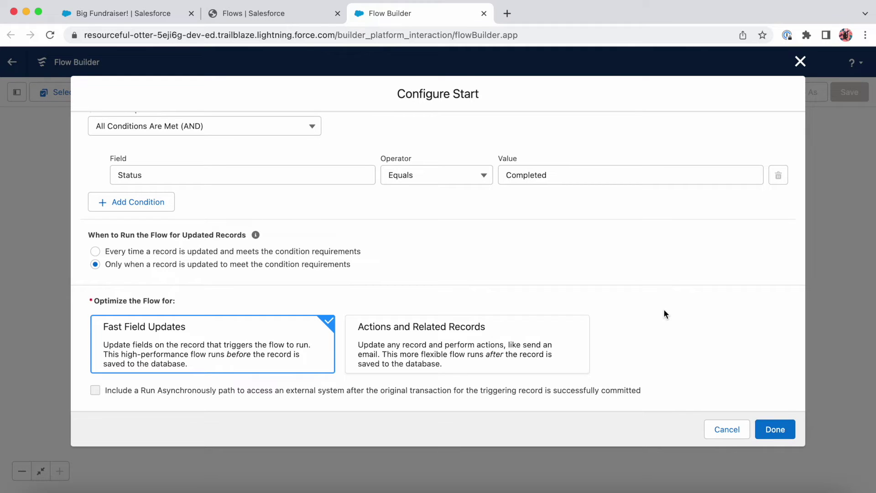
scroll(664, 309, up, 3)
scroll(363, 149, up, 5)
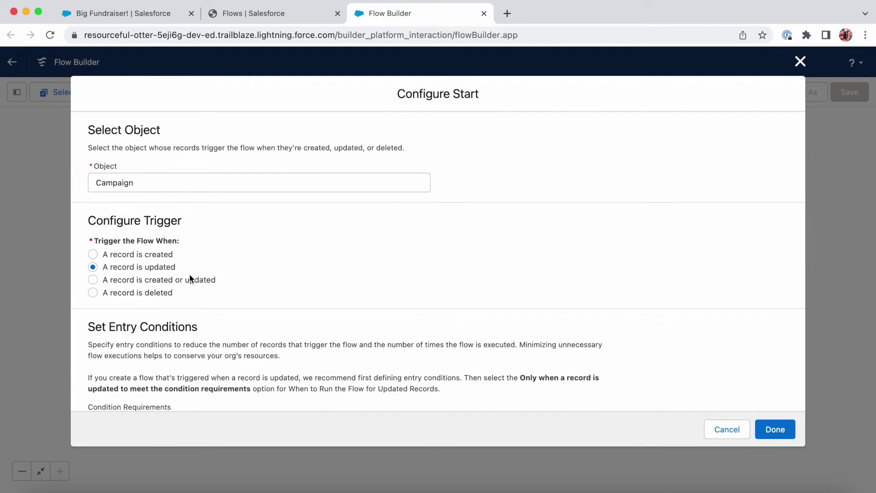
scroll(191, 279, down, 3)
scroll(456, 328, down, 2)
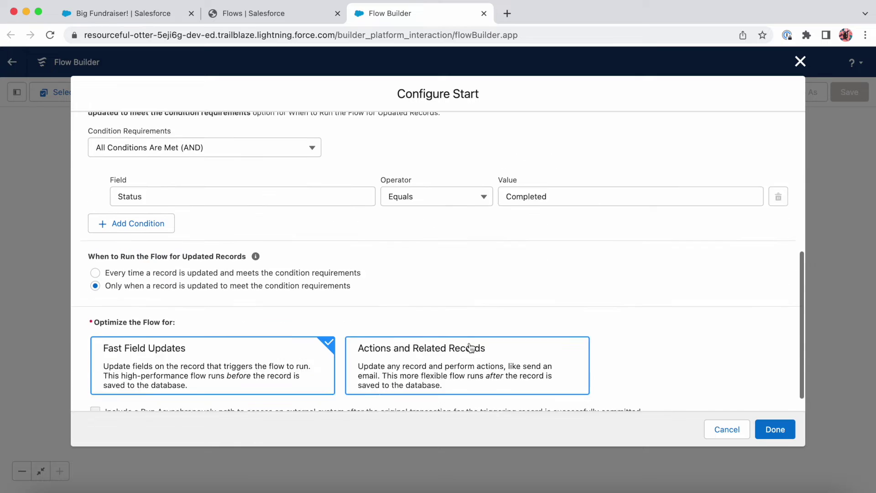
scroll(469, 346, down, 1)
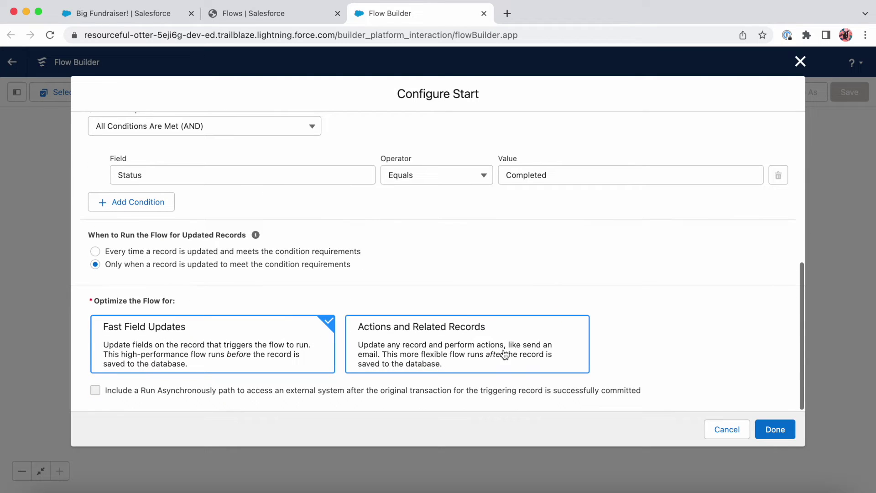
click(784, 430)
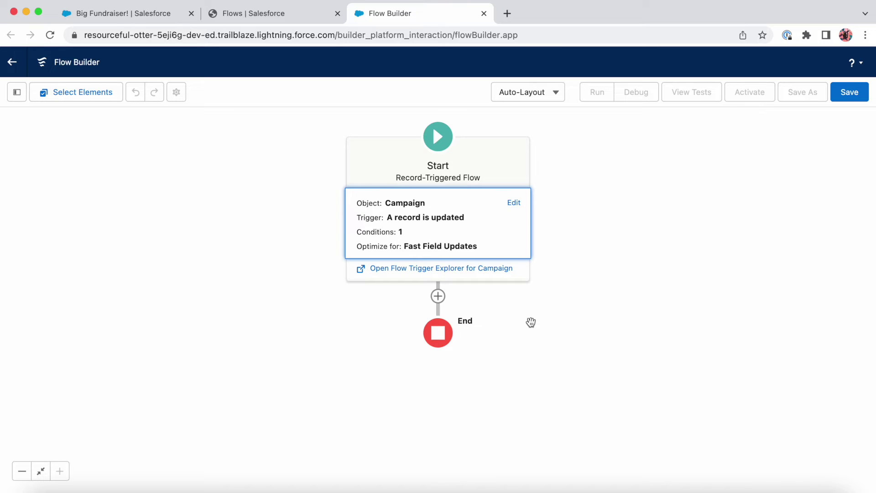
- Examine the logic, data and shortcut elements available to add after the flow's Start element
click(437, 296)
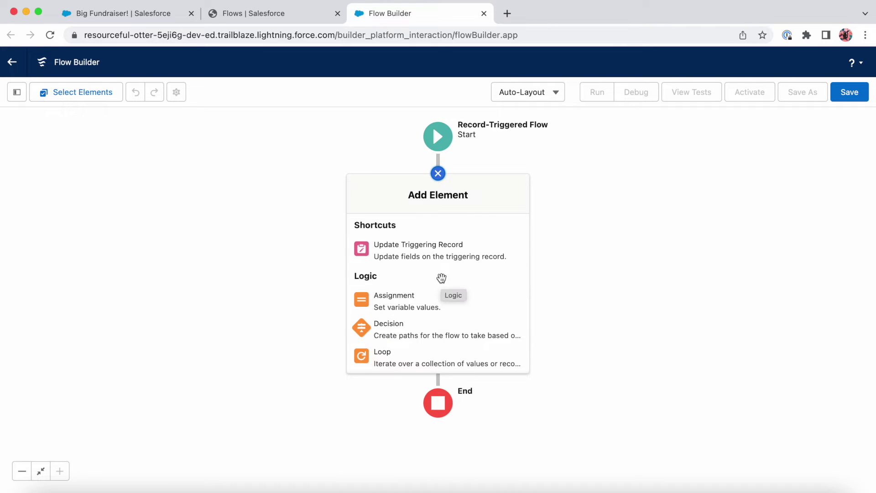
scroll(442, 277, down, 3)
scroll(442, 280, down, 2)
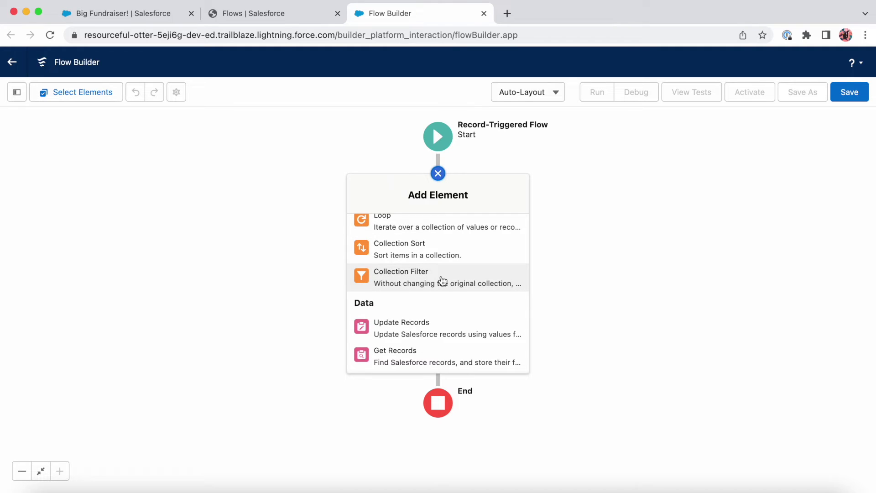
scroll(442, 279, up, 5)
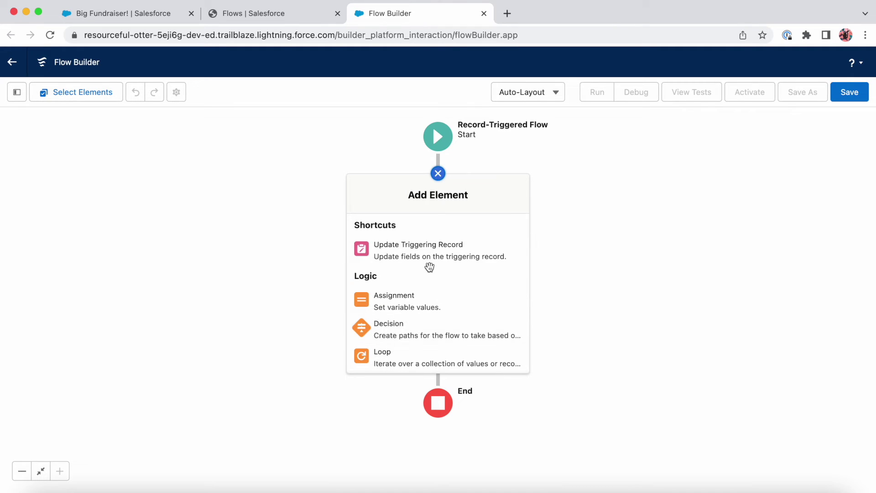
scroll(429, 267, down, 4)
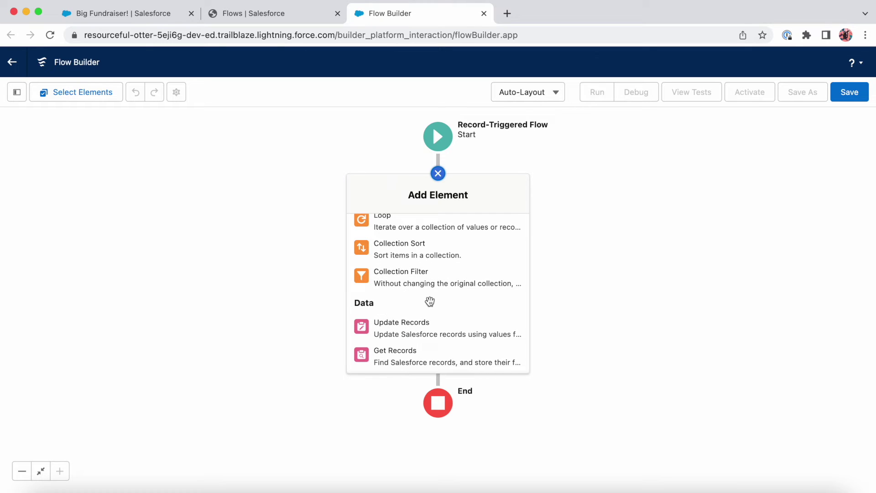
scroll(429, 301, up, 4)
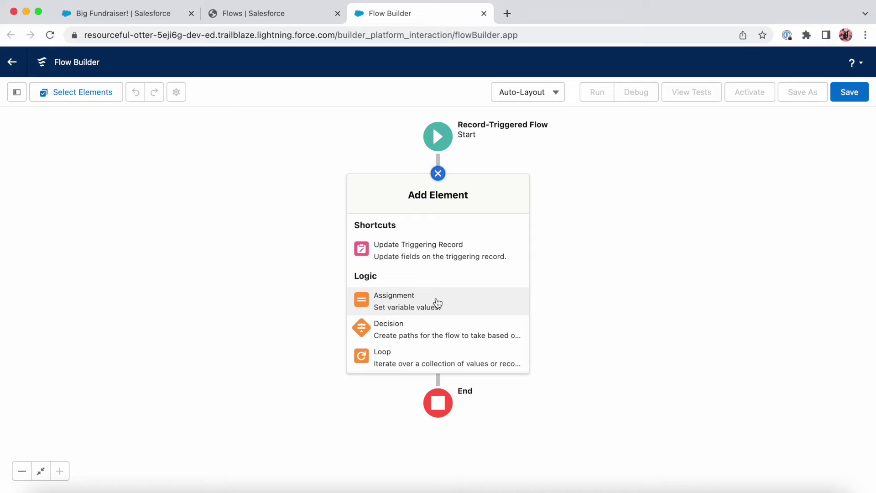
scroll(437, 303, down, 4)
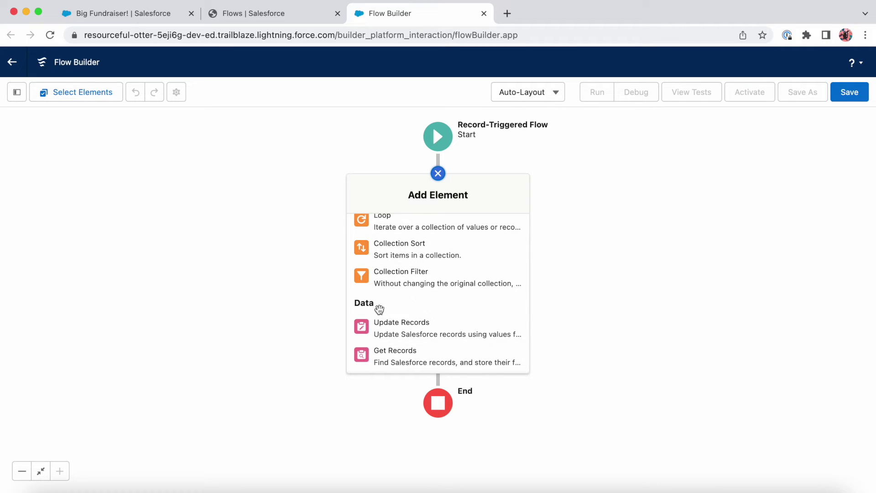
scroll(389, 306, up, 3)
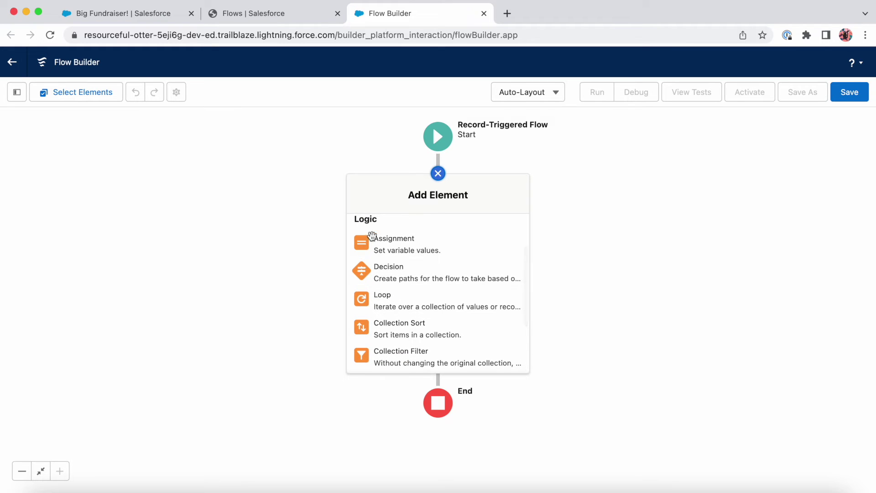
scroll(413, 338, down, 3)
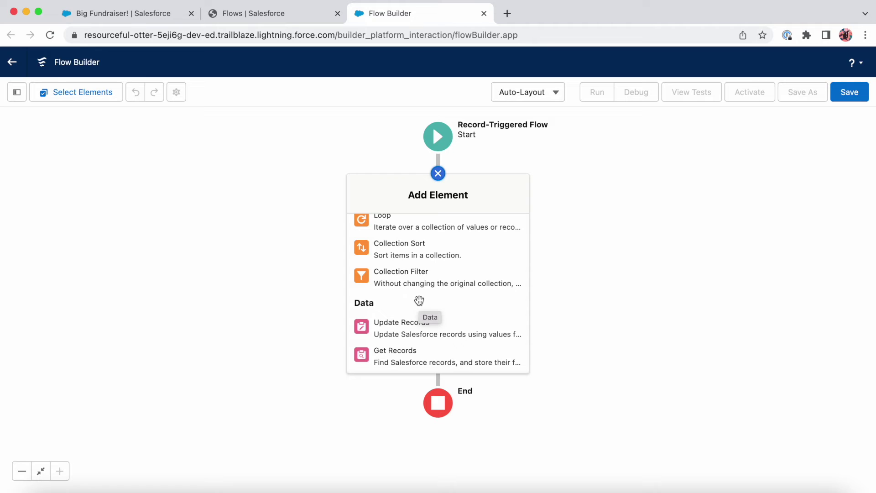
scroll(419, 312, up, 3)
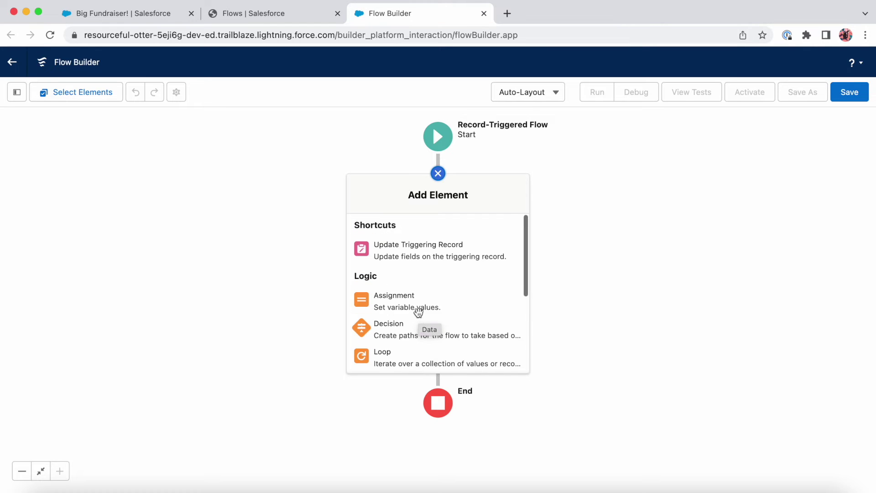
- Add an Update Triggering Record element labelled "Update Campaign" with the description "Updates the Campaign to inactive"
click(419, 261)
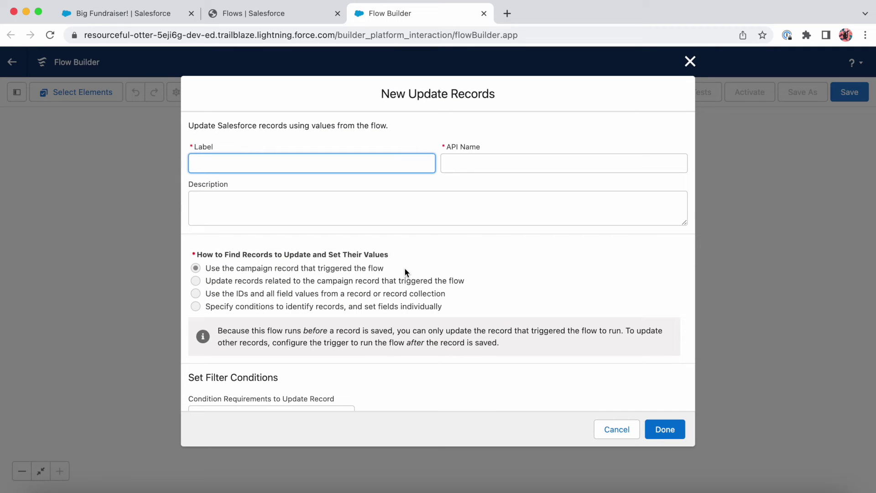
text(Updated)
key(BackSpace)
text(Campaign)
key(Tab)
key(Tab)
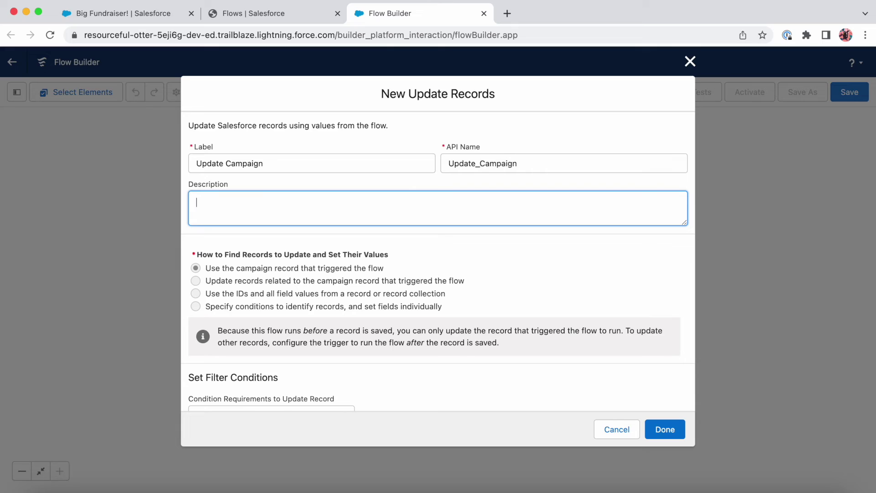
text(Updates the Campaign to )
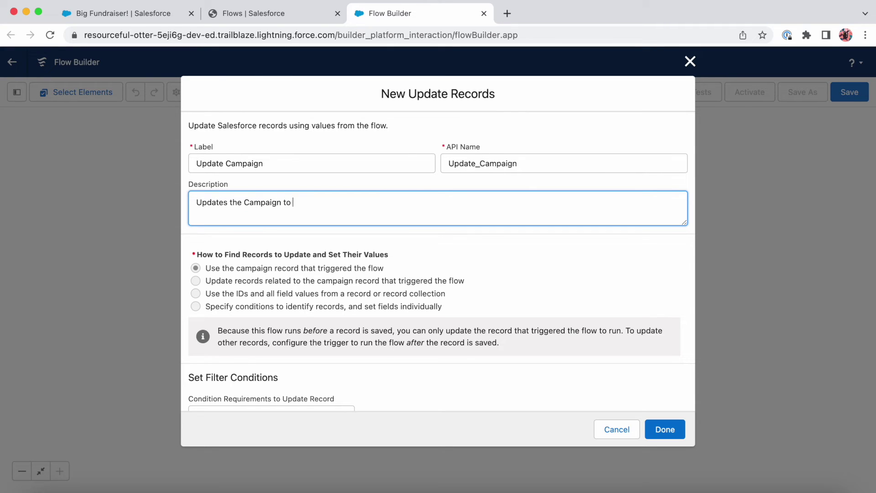
text(inactive)
- Set the campaign record's IsActive field to $GlobalConstant.False in the update element and confirm the element
scroll(377, 343, down, 2)
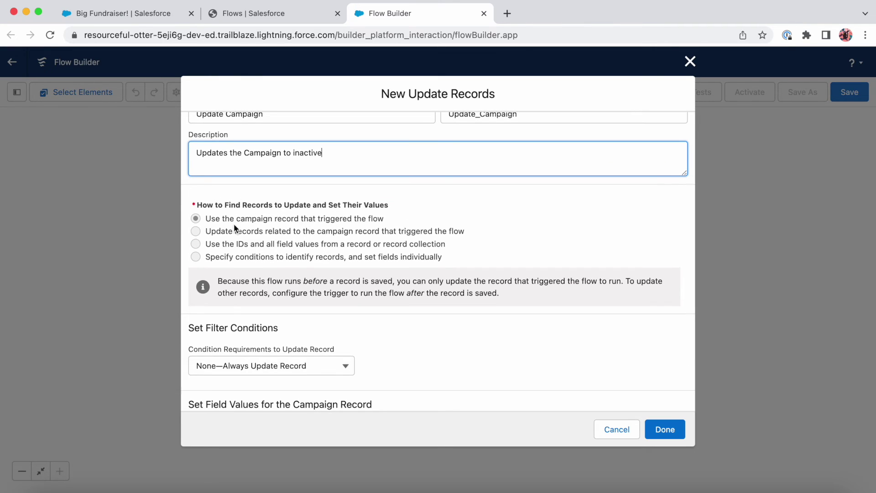
click(196, 231)
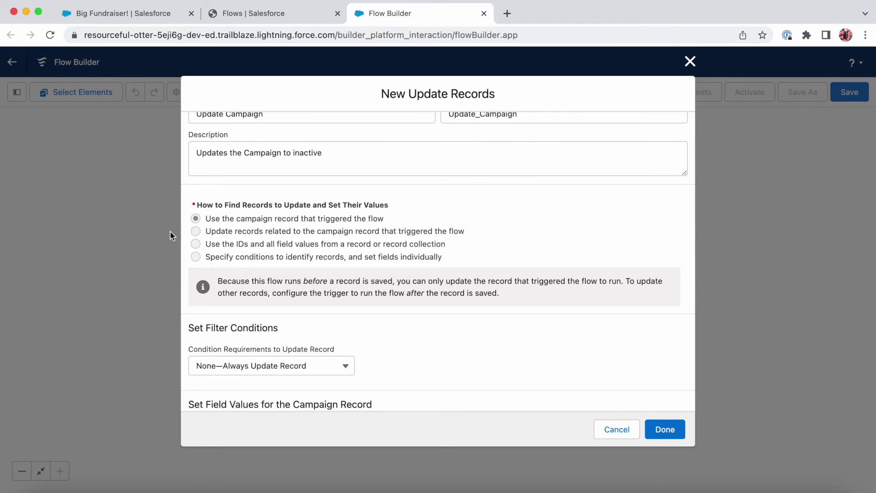
scroll(457, 239, down, 3)
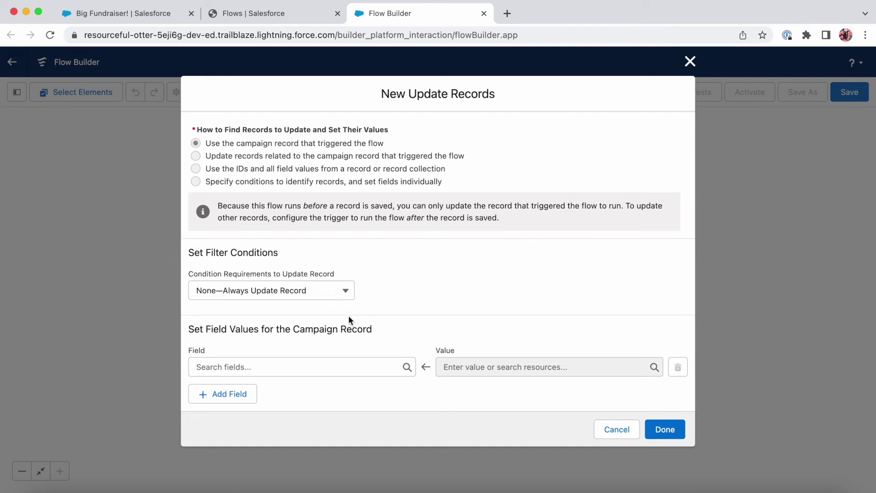
click(324, 363)
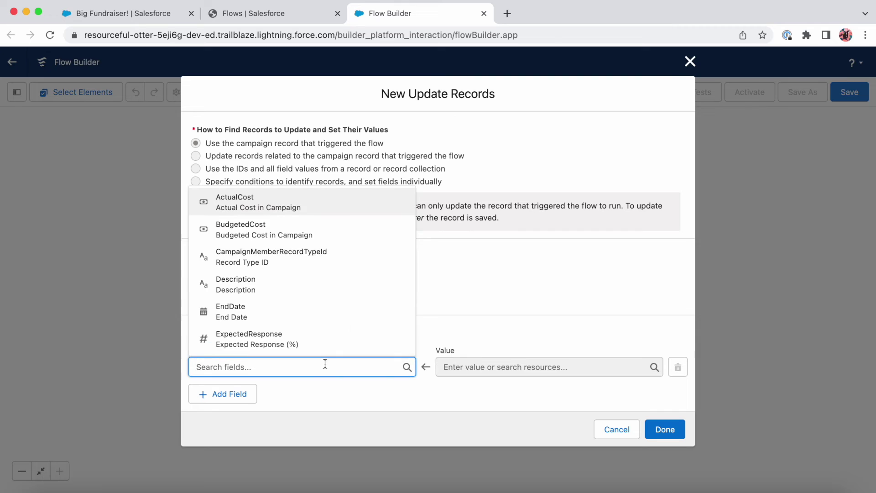
text(Is)
click(303, 348)
click(493, 368)
text(false)
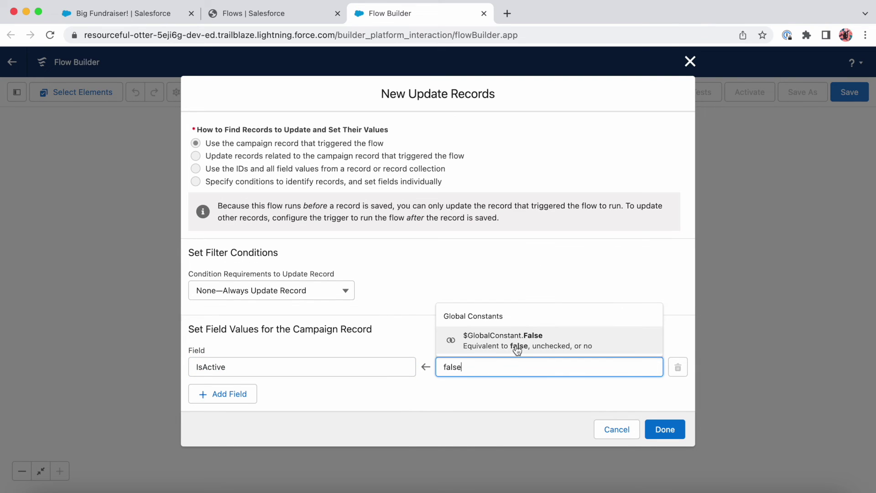
click(517, 350)
click(676, 428)
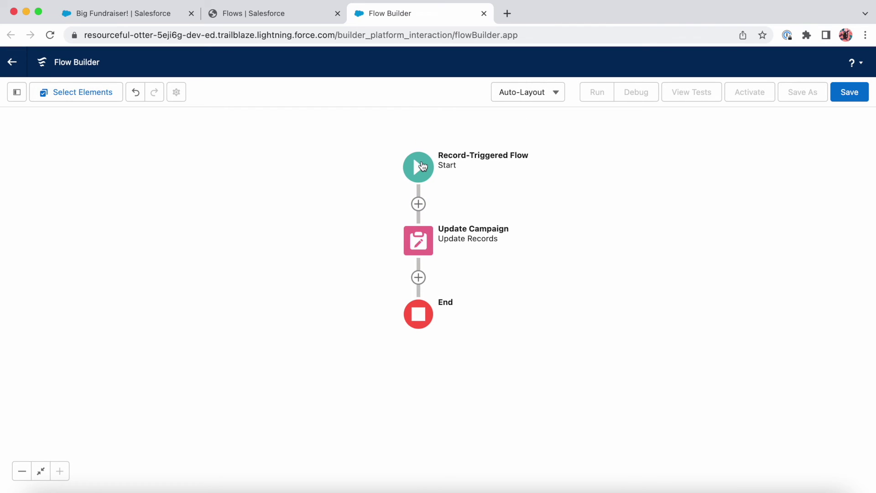
- Start saving the flow and label it "Before save Campaign", with the API name Before_save_Campaign
click(423, 167)
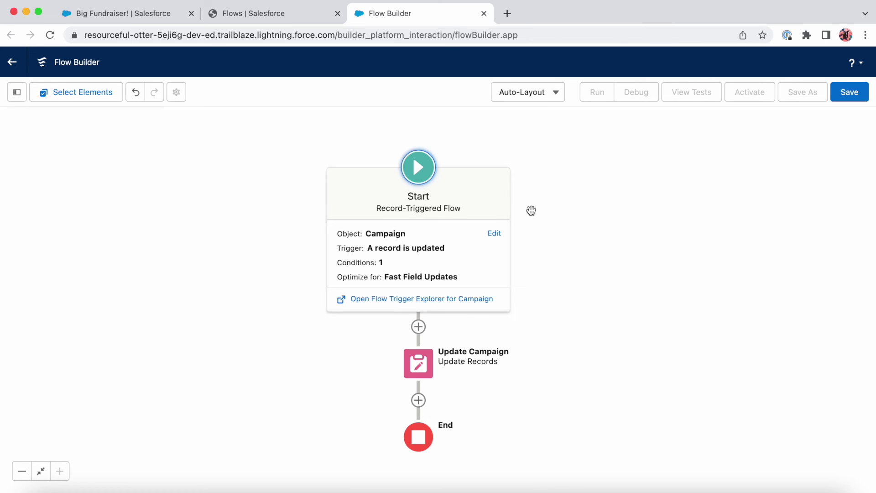
click(850, 92)
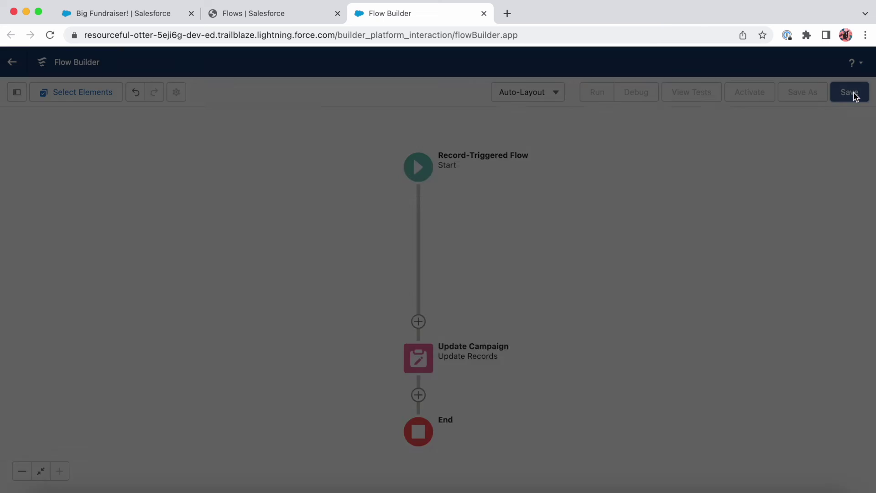
click(319, 219)
text(Bef)
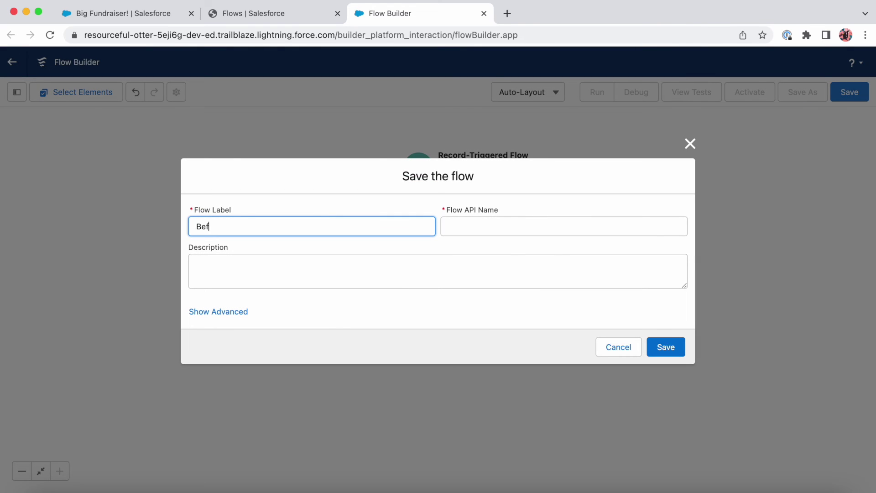
text(ore save CAmpa)
key(BackSpace)
key(BackSpace)
key(BackSpace)
text(ampaign)
key(Tab)
key(Tab)
- Describe the flow as "Sets Campaign to inactive if it is completed", then save and activate it
text(Set)
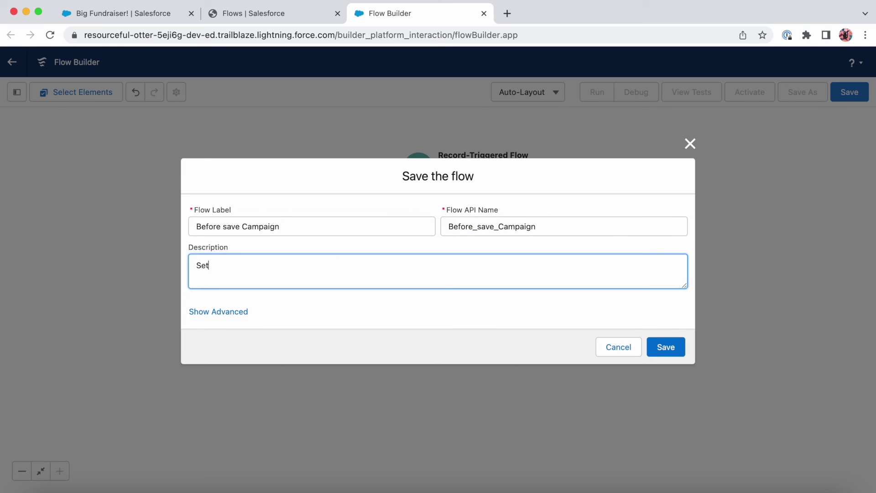
text(s Campaign to inactive is)
key(BackSpace)
text(f )
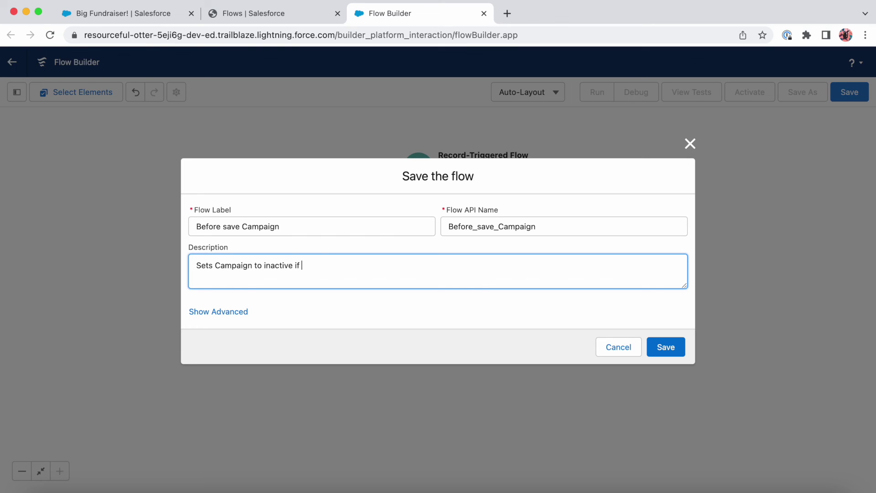
text(it is completed)
click(664, 346)
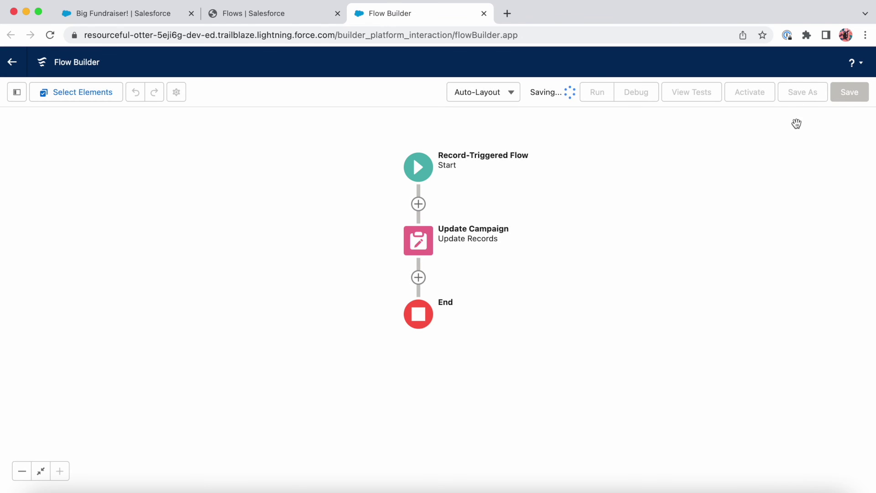
click(751, 96)
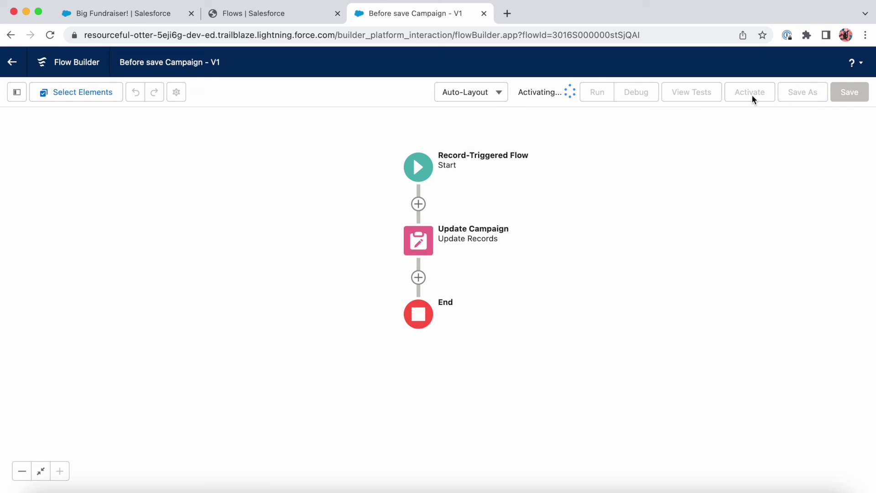
- On the Big Fundraiser! campaign record, change the Status to Completed, save it and check the Active field
click(149, 14)
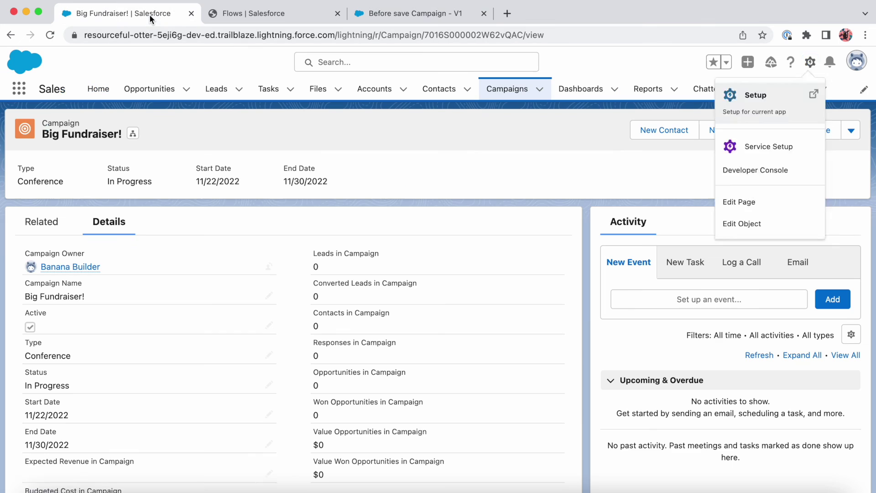
scroll(160, 327, down, 1)
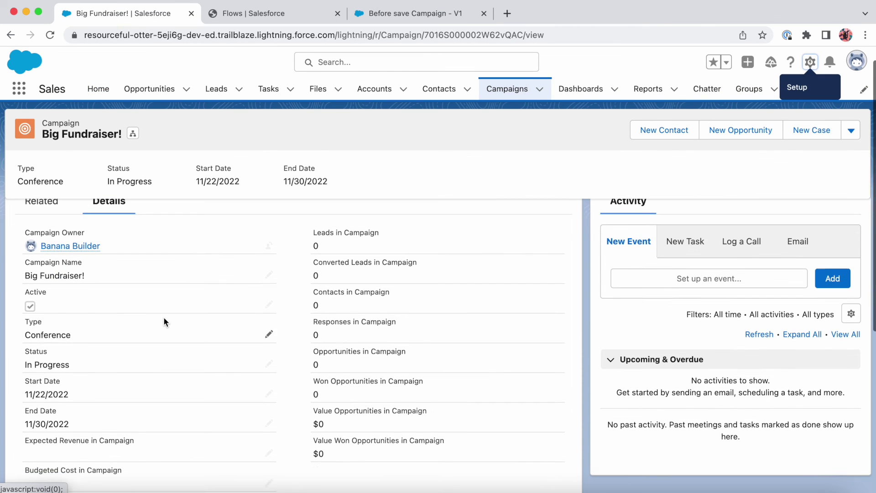
click(268, 358)
click(246, 350)
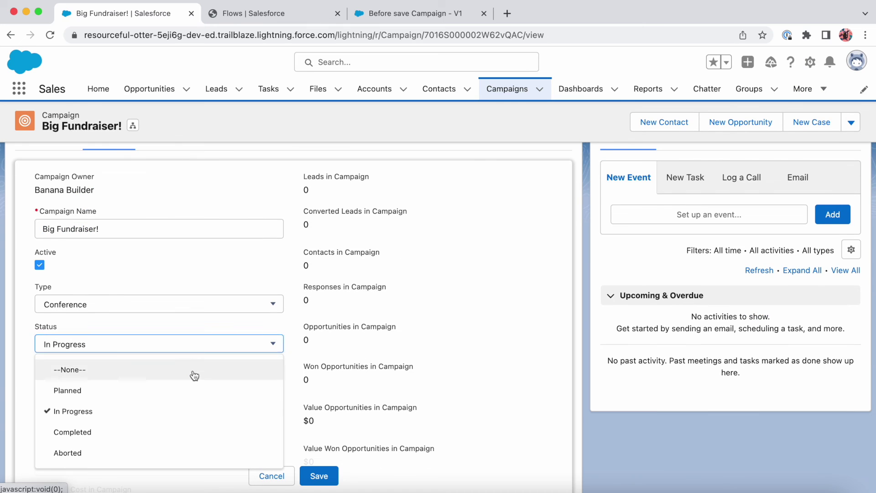
click(138, 434)
click(318, 475)
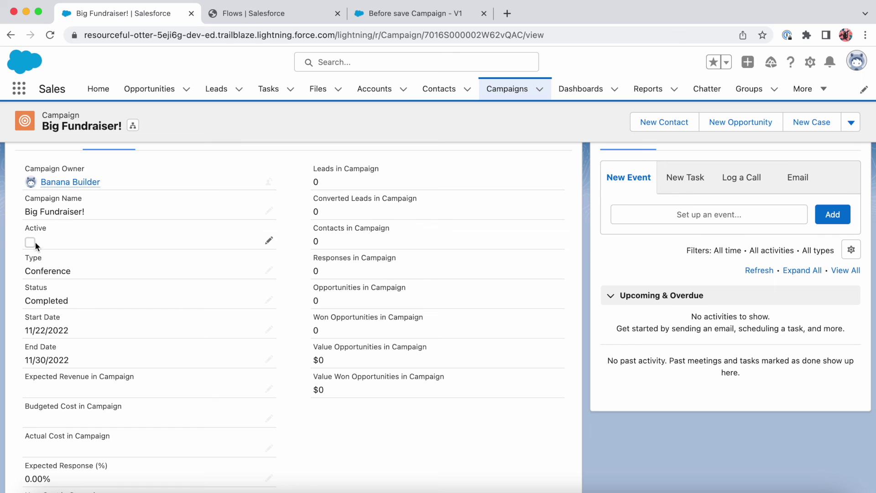
scroll(144, 279, down, 1)
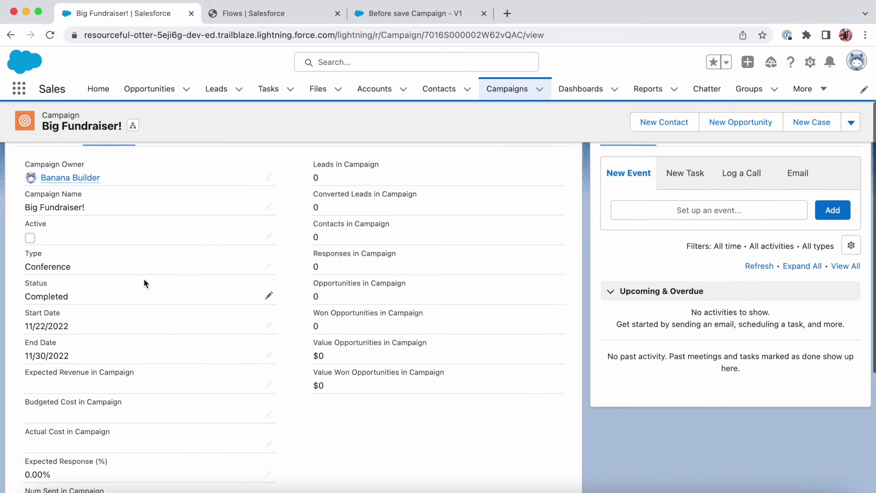
scroll(144, 279, up, 3)
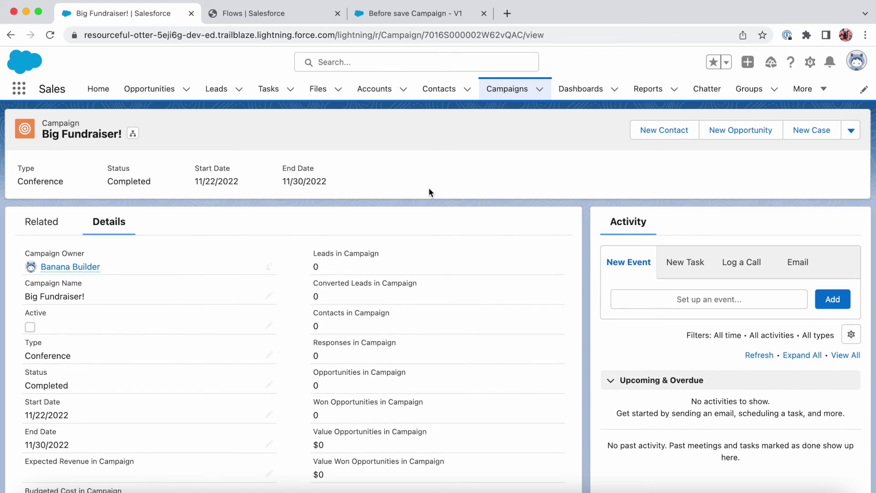